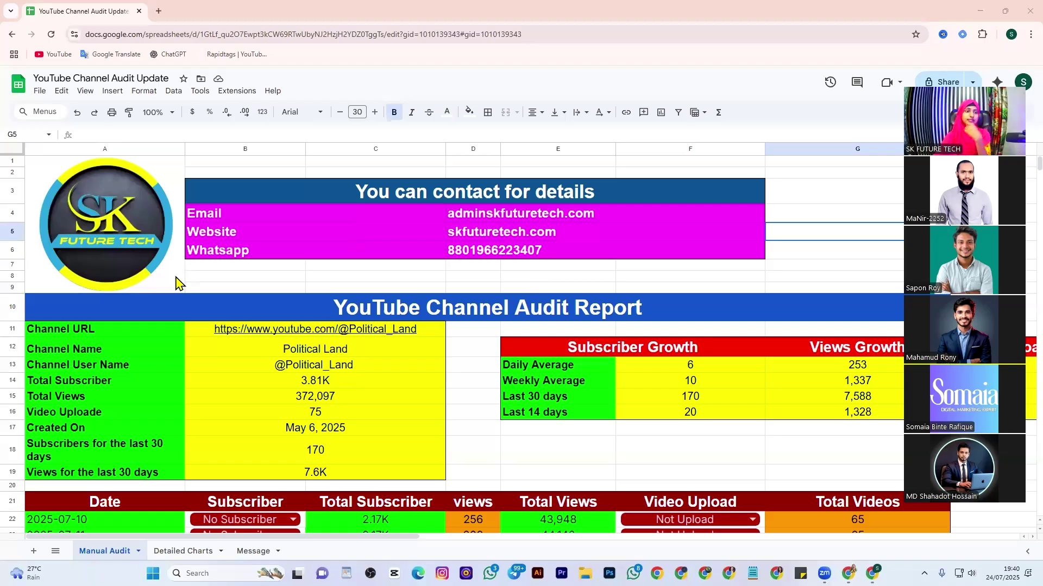
# - Examine the logo and the email, website and WhatsApp contact block at the beginning of the channel audit sheet
pyautogui.scroll(-8, 393, 379)
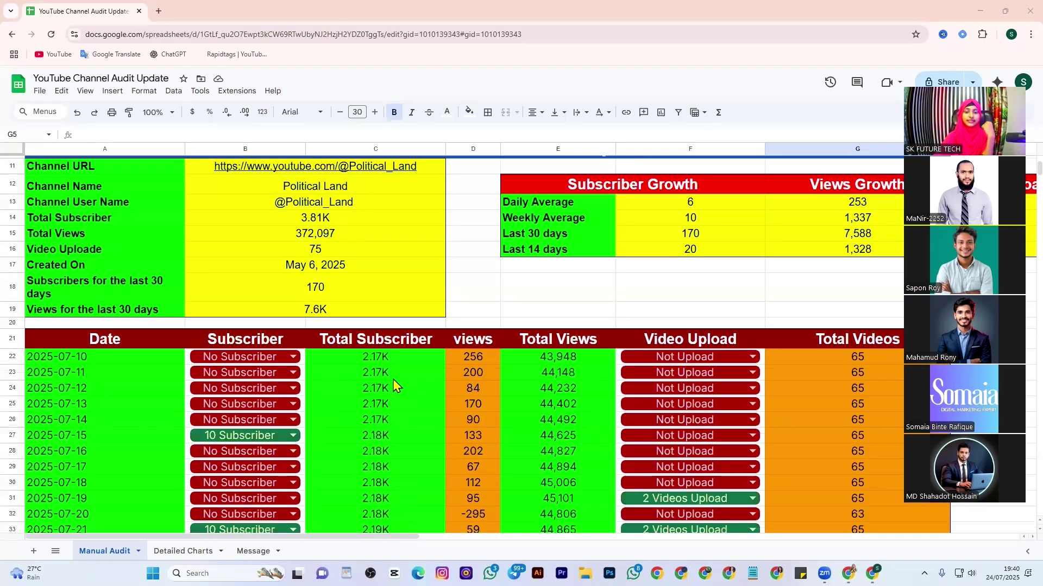
pyautogui.scroll(8, 397, 380)
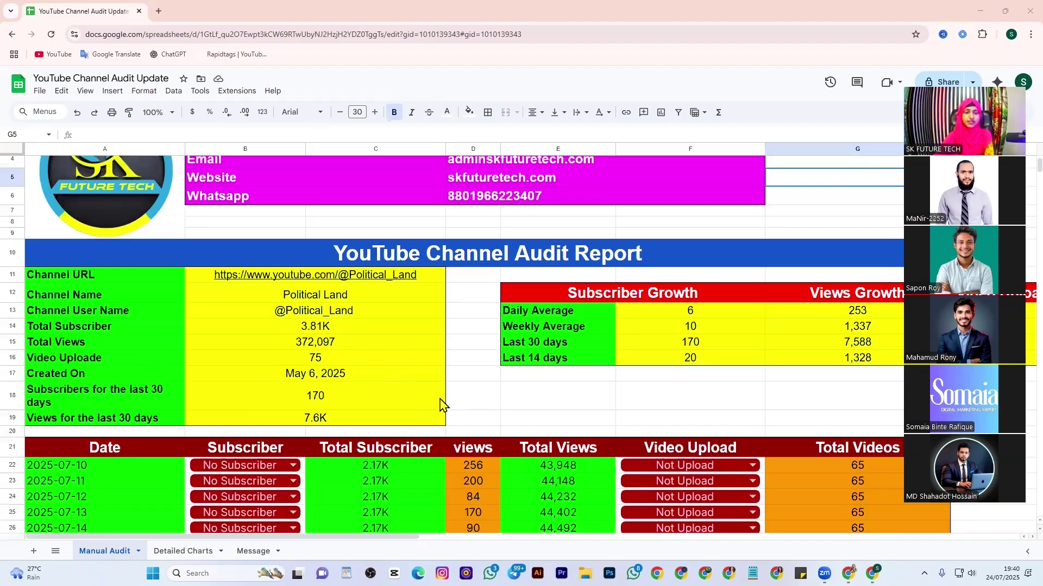
pyautogui.scroll(1, 443, 405)
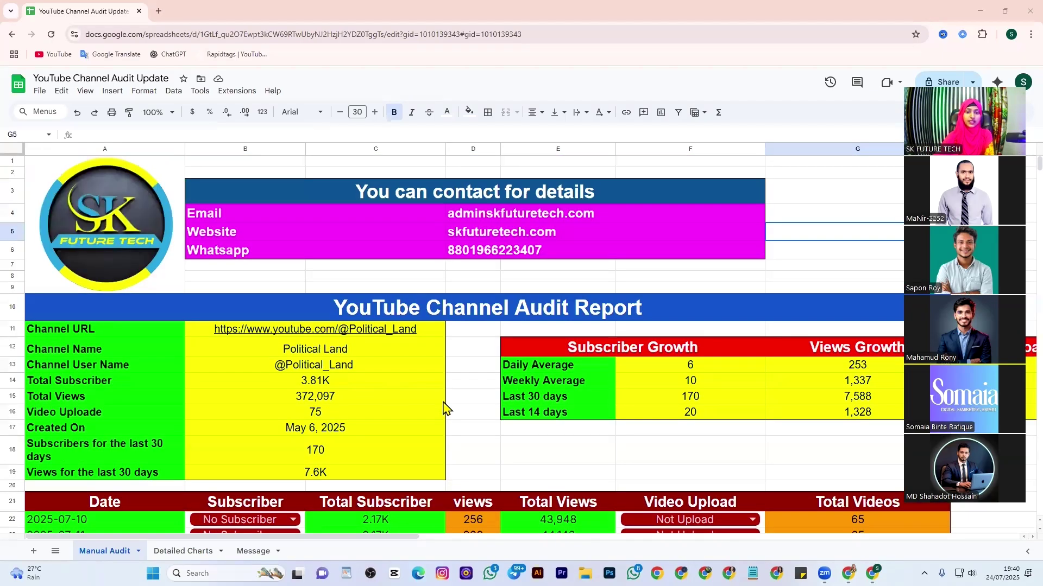
pyautogui.click(124, 235)
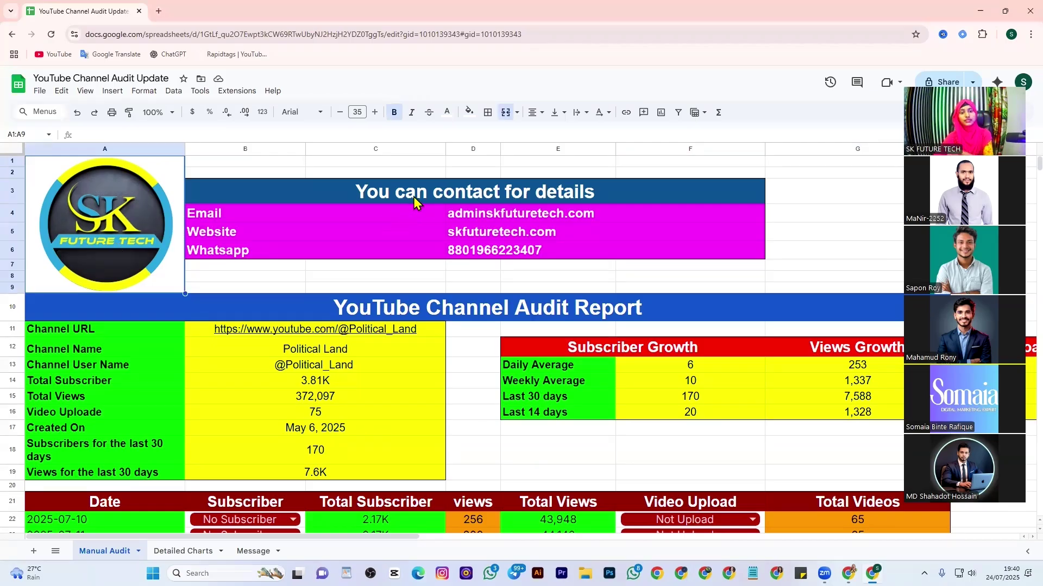
pyautogui.click(488, 199)
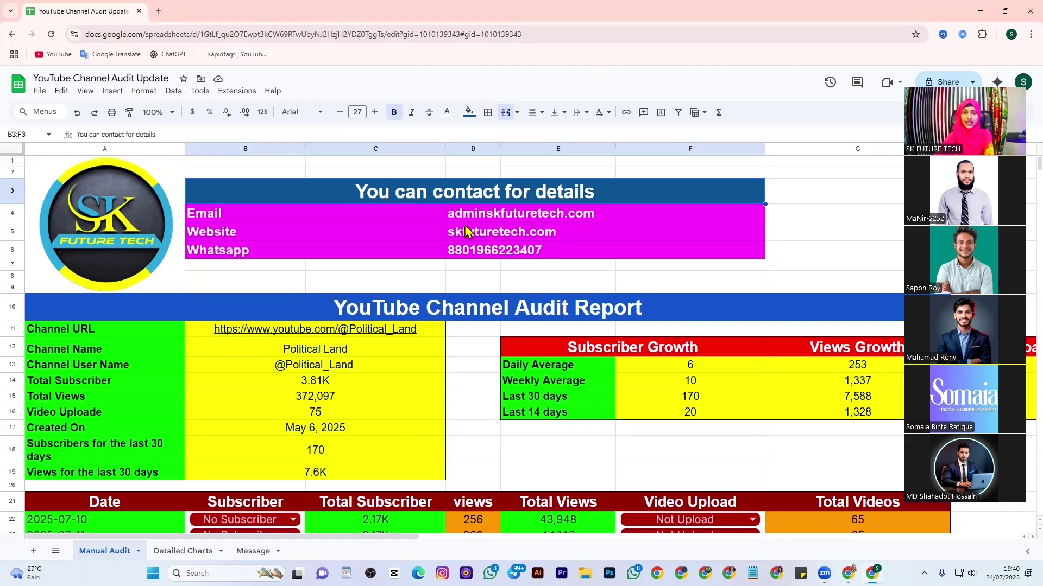
pyautogui.click(233, 227)
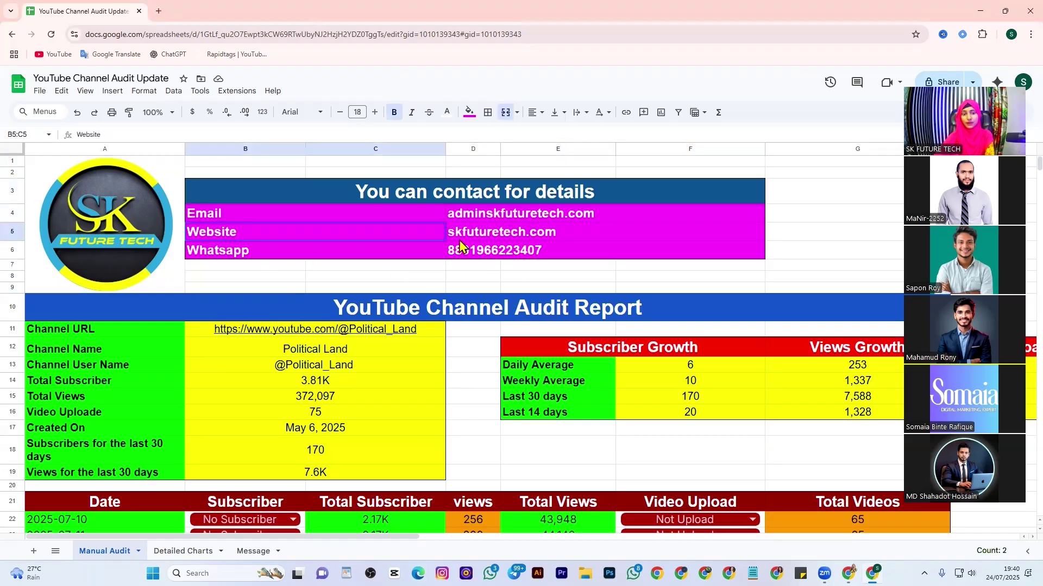
pyautogui.moveTo(252, 265); pyautogui.dragTo(496, 270)
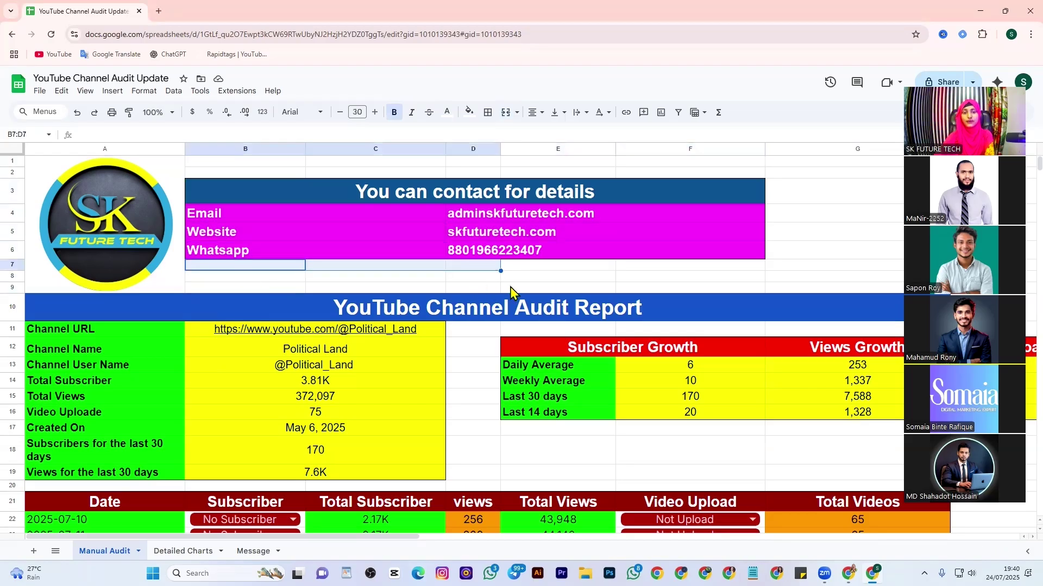
pyautogui.click(511, 288)
pyautogui.click(247, 218)
pyautogui.click(477, 219)
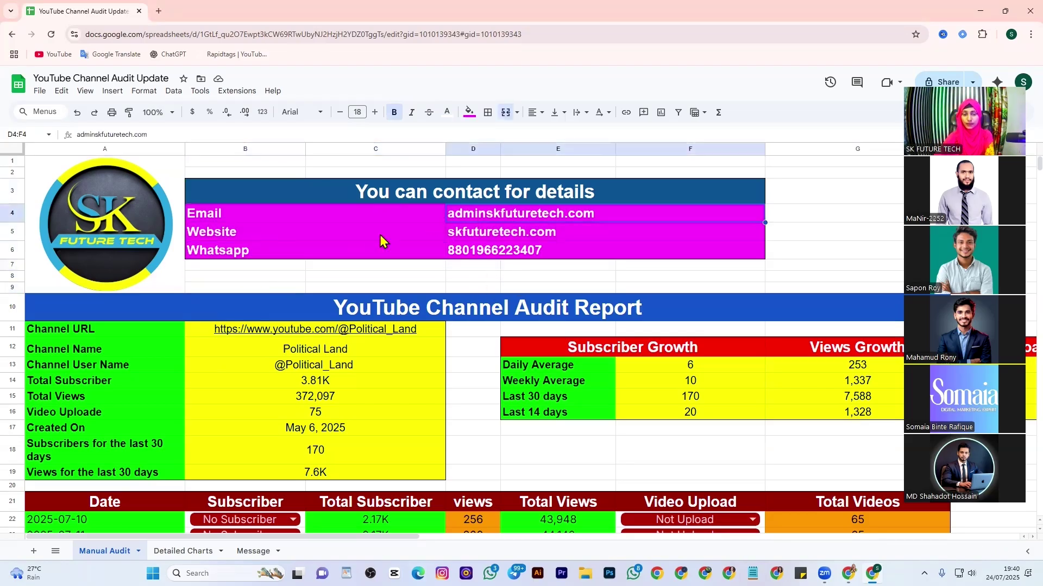
pyautogui.click(381, 235)
pyautogui.click(479, 231)
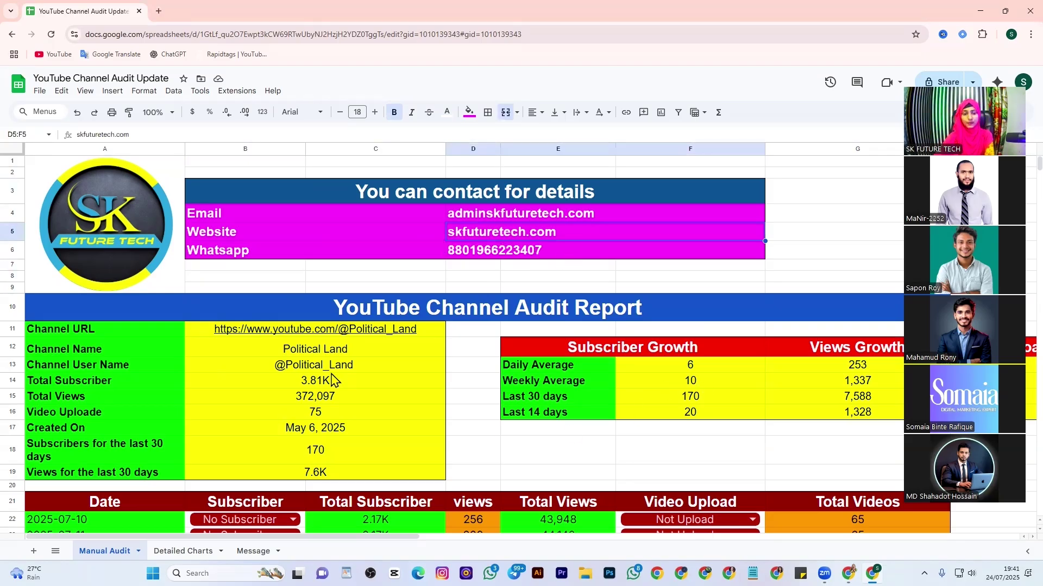
# - Reduce the browser's page zoom by one level with the YouTube Channel Audit Report section in view
pyautogui.scroll(-1, 337, 380)
pyautogui.click(324, 262)
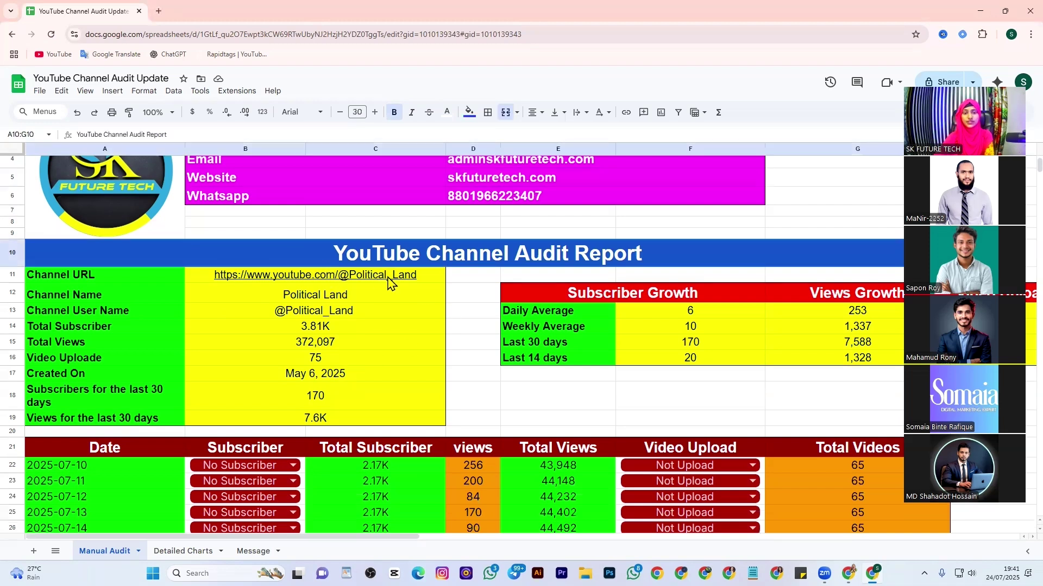
pyautogui.click(1030, 34)
pyautogui.click(958, 281)
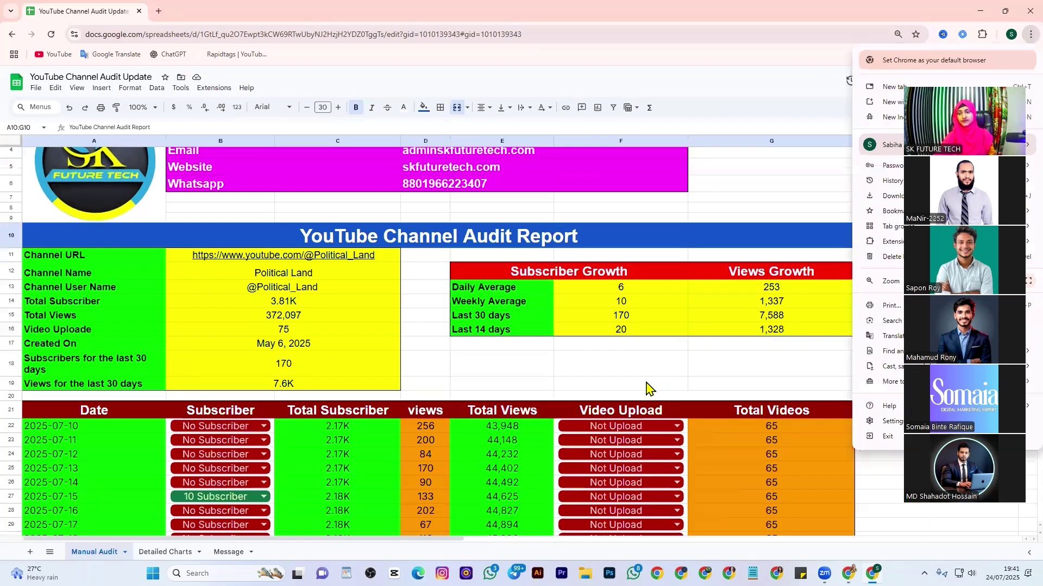
pyautogui.click(640, 376)
# - Examine the channel overview rows from Channel URL through Views for the last 30 days, including their values
pyautogui.moveTo(83, 255); pyautogui.dragTo(264, 258)
pyautogui.moveTo(110, 275); pyautogui.dragTo(183, 291)
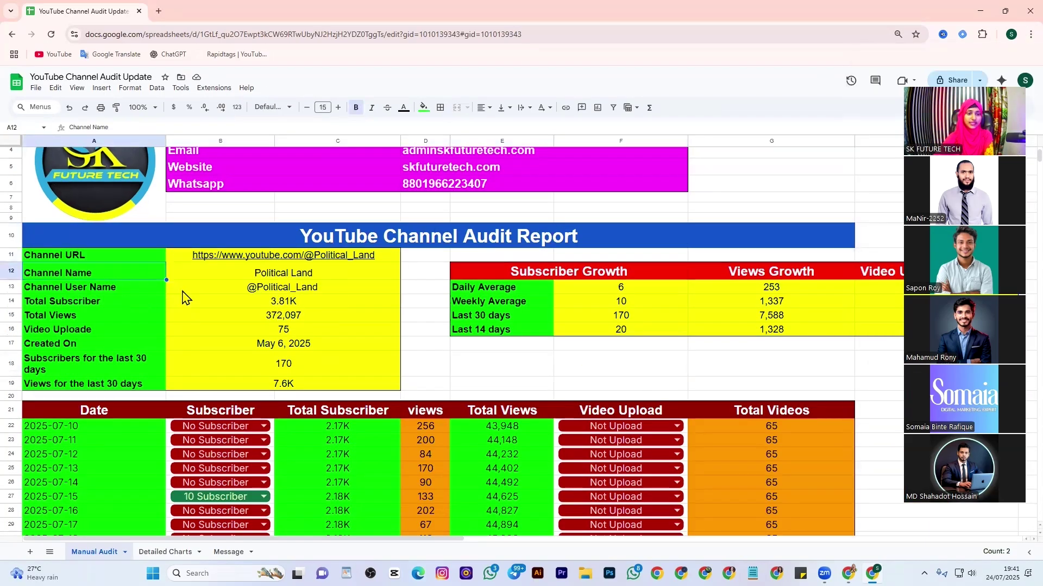
pyautogui.click(106, 291)
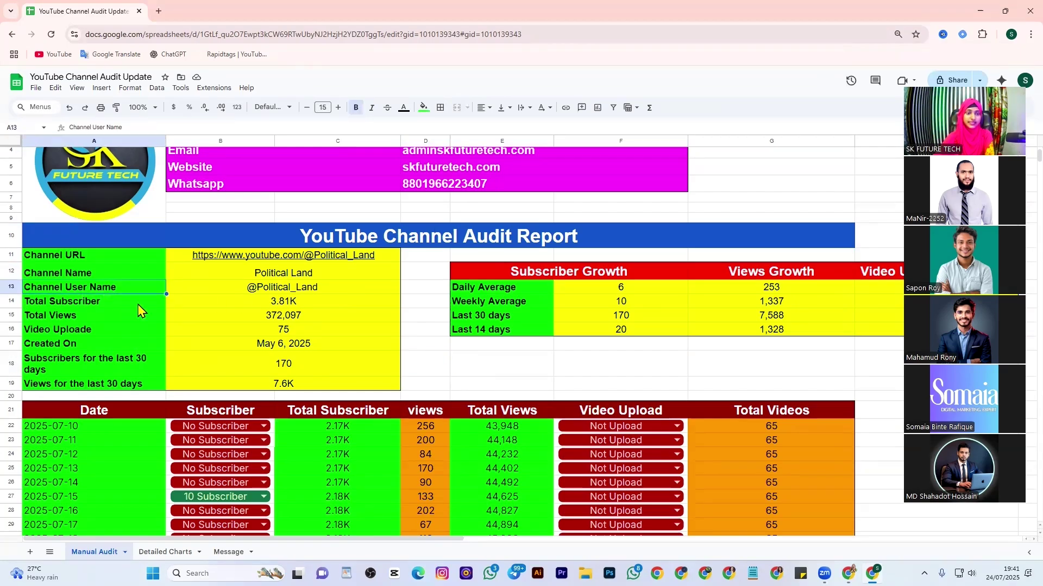
pyautogui.click(286, 305)
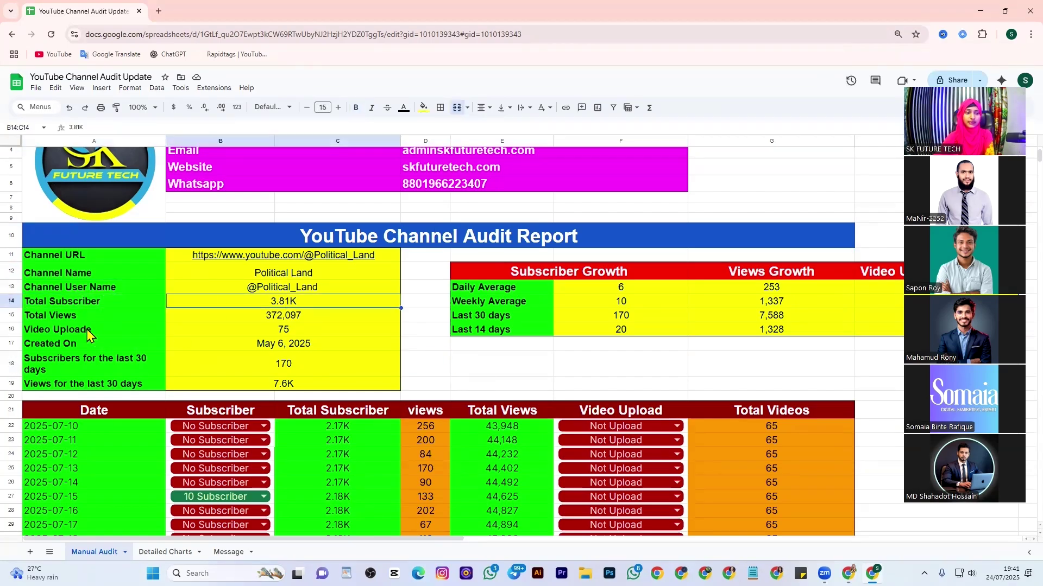
pyautogui.click(179, 316)
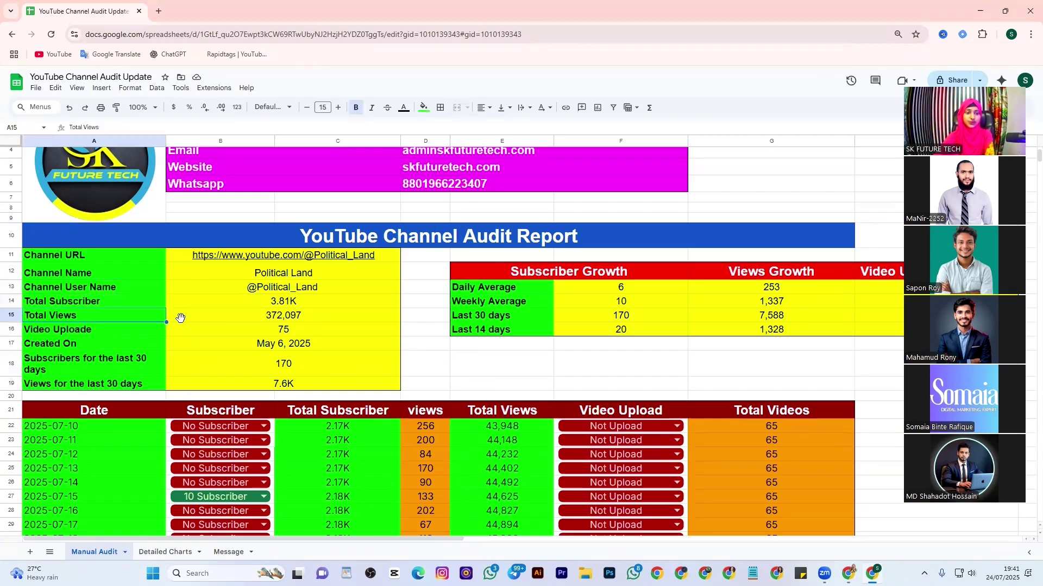
pyautogui.click(70, 335)
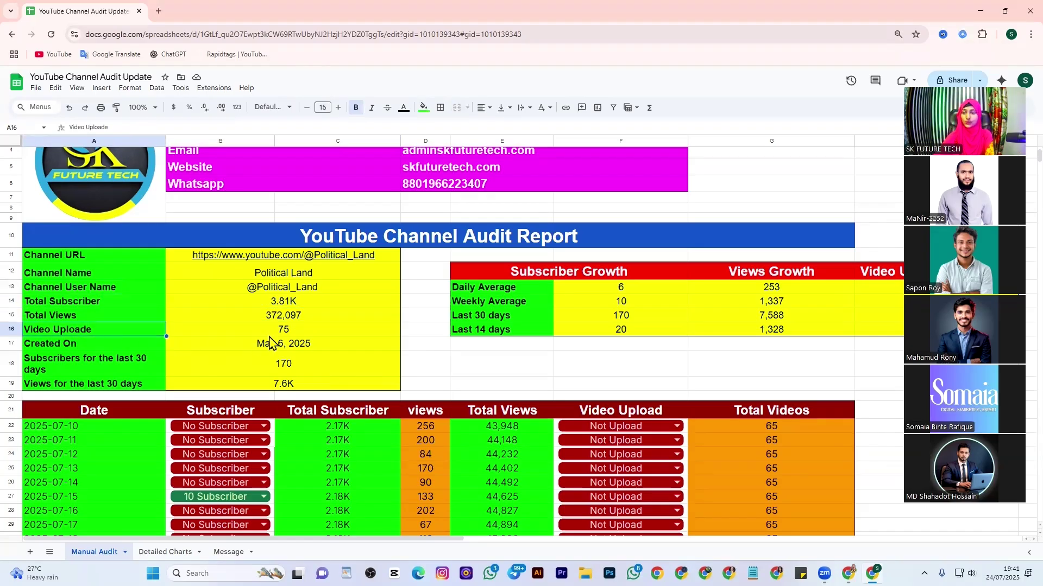
pyautogui.click(98, 348)
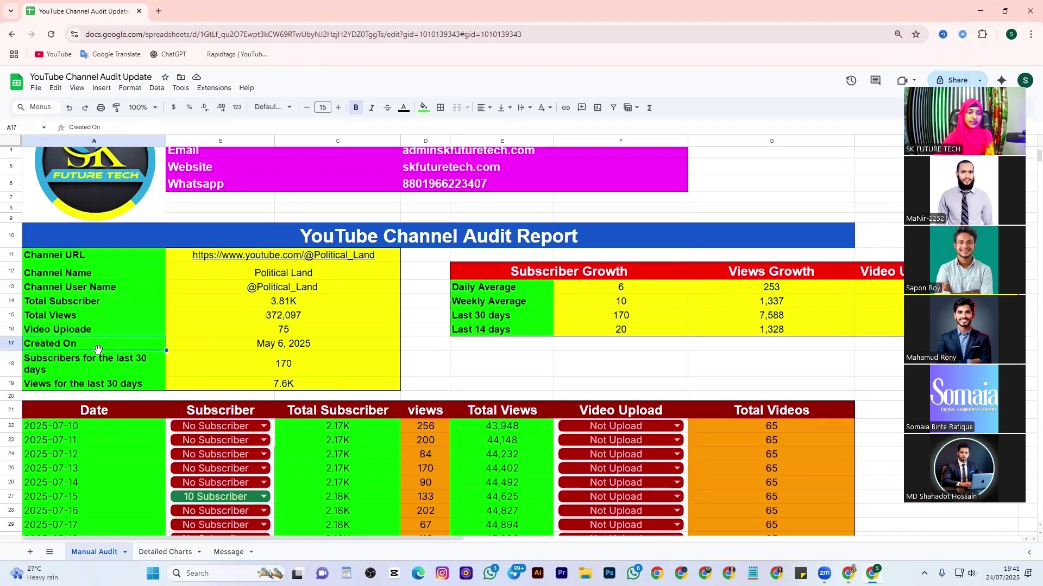
pyautogui.click(283, 347)
pyautogui.click(51, 366)
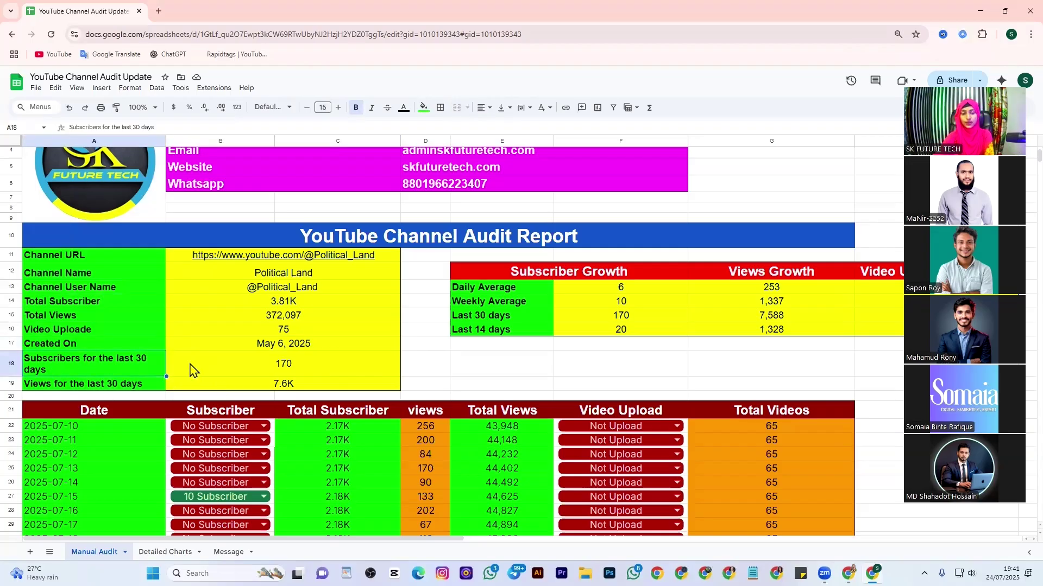
pyautogui.click(85, 383)
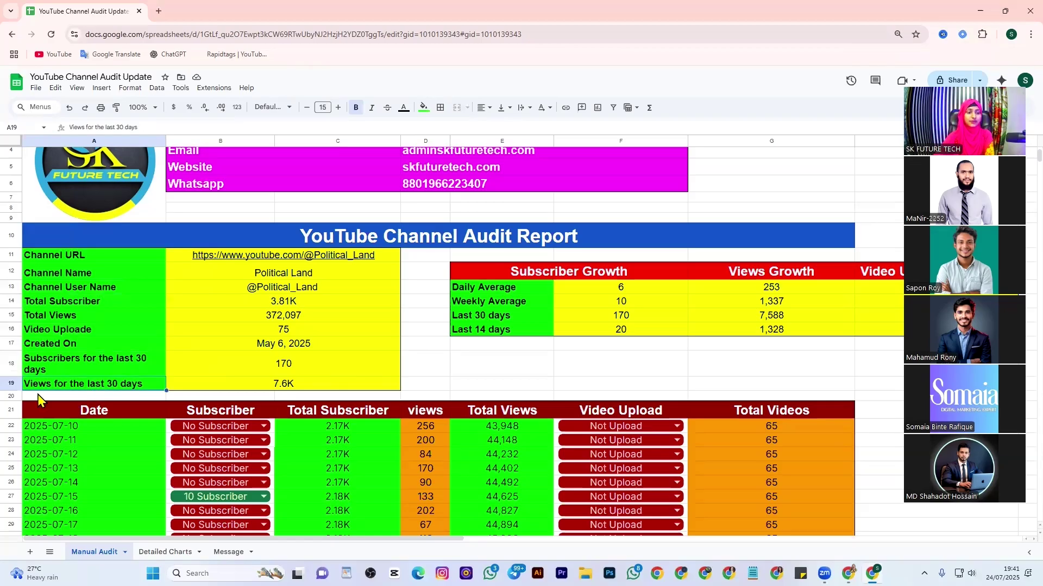
pyautogui.click(294, 389)
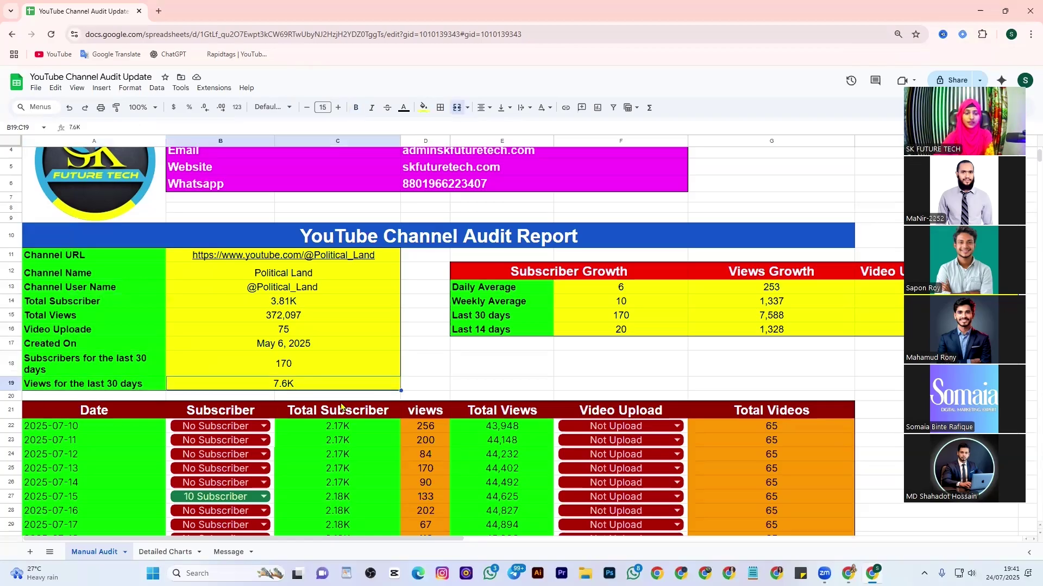
pyautogui.moveTo(297, 273); pyautogui.dragTo(374, 365)
pyautogui.click(316, 306)
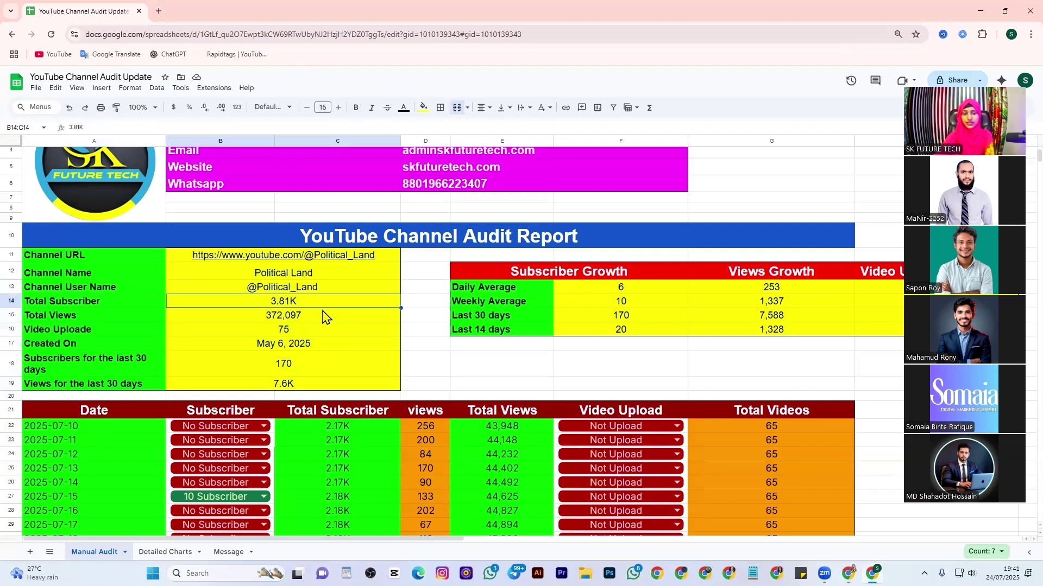
# - Examine the growth table's daily average, weekly average, last 30 days and last 14 days rows for subscribers
pyautogui.moveTo(425, 539); pyautogui.dragTo(551, 552)
pyautogui.click(233, 297)
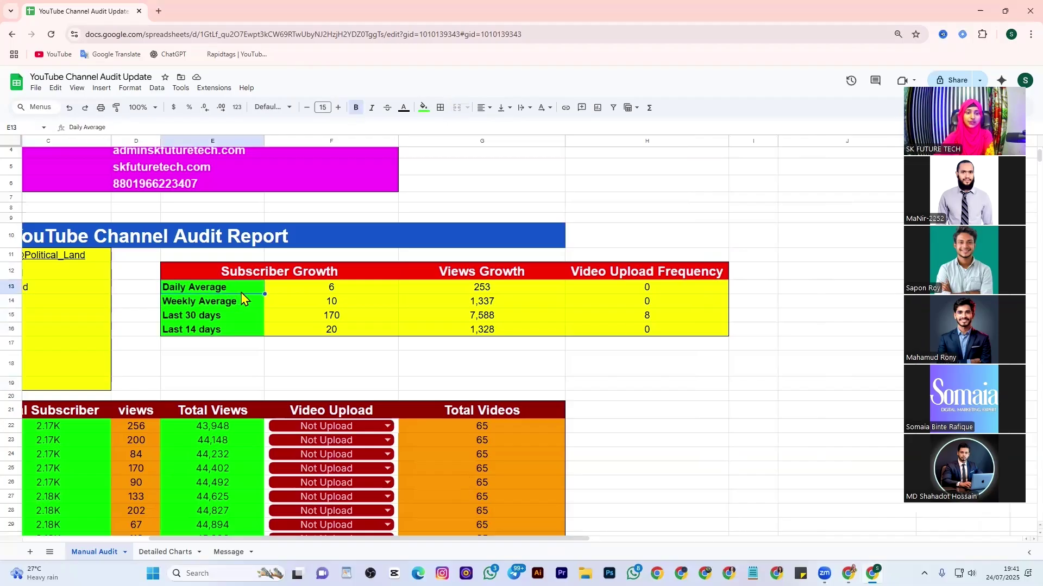
pyautogui.click(244, 272)
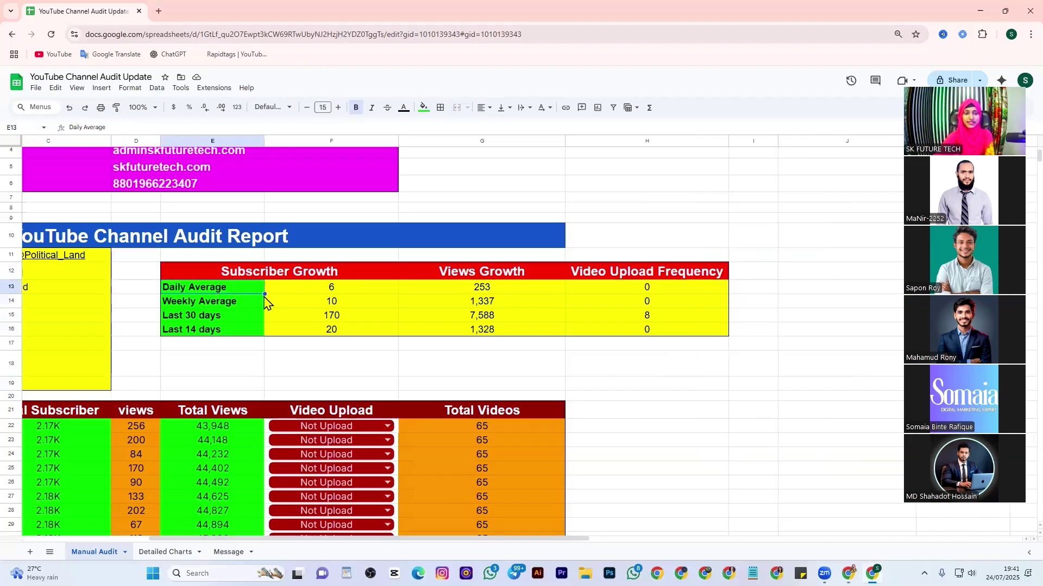
pyautogui.click(307, 296)
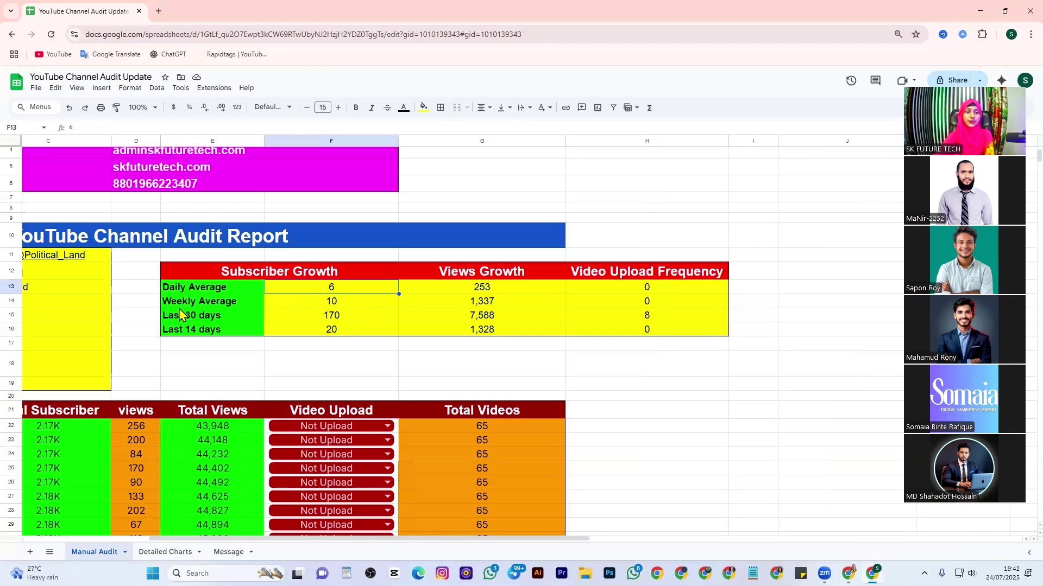
pyautogui.press('Down')
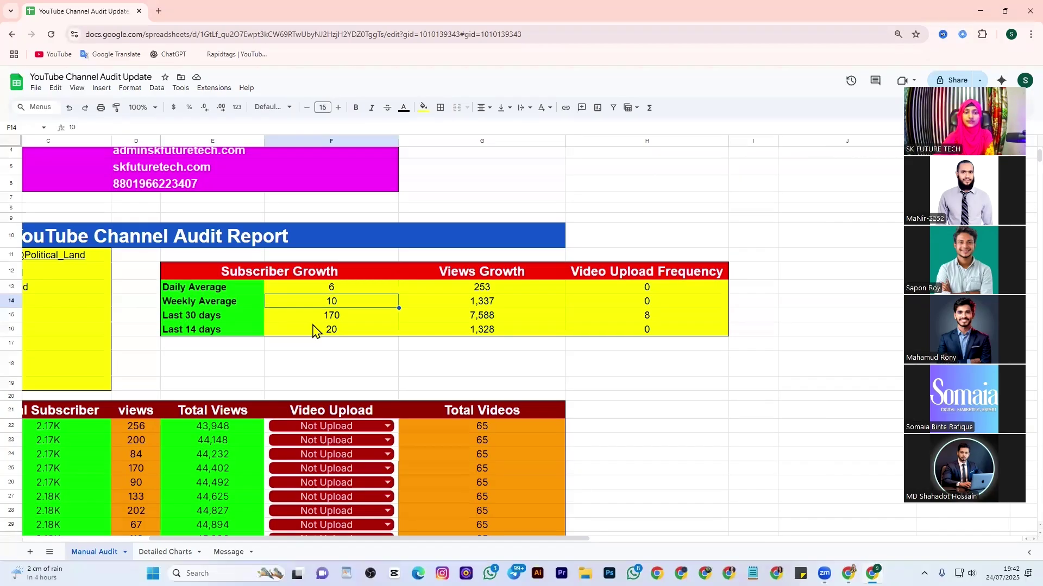
pyautogui.click(174, 320)
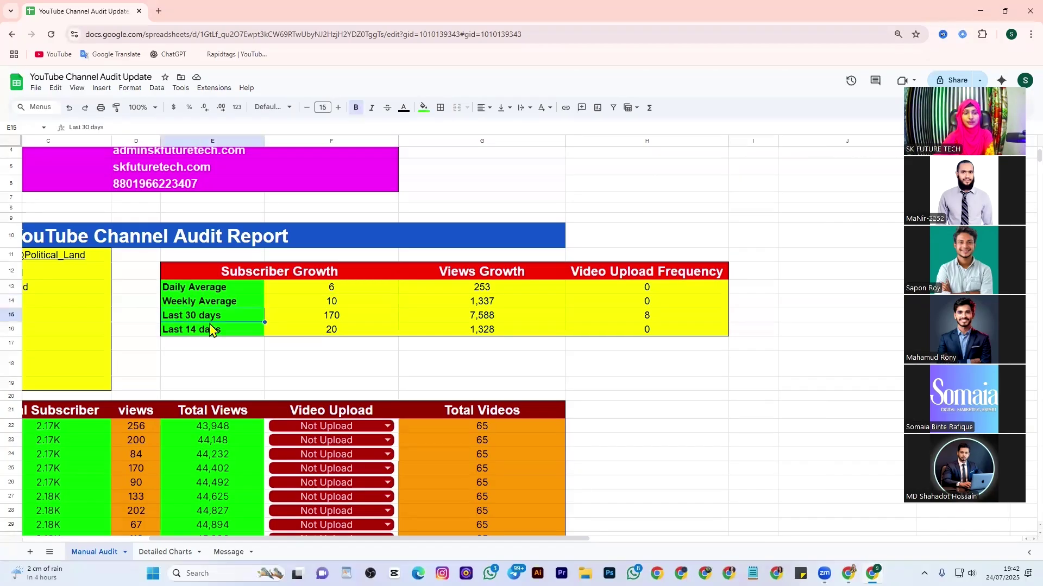
pyautogui.click(313, 320)
pyautogui.click(185, 331)
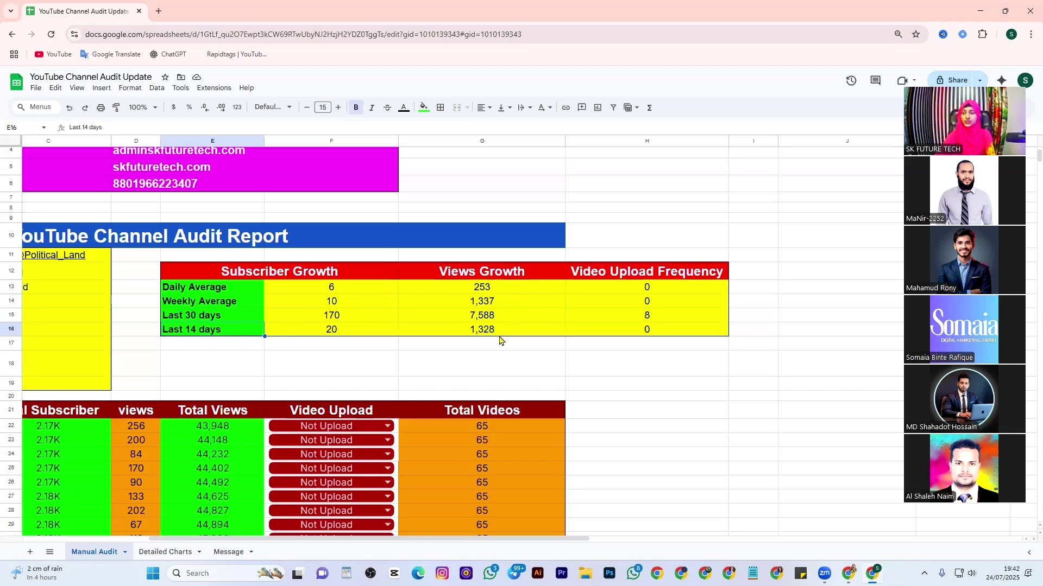
# - Set the Video Upload Frequency for the last 30 days to 4 in cell H15 of the growth table
pyautogui.click(607, 275)
pyautogui.click(658, 293)
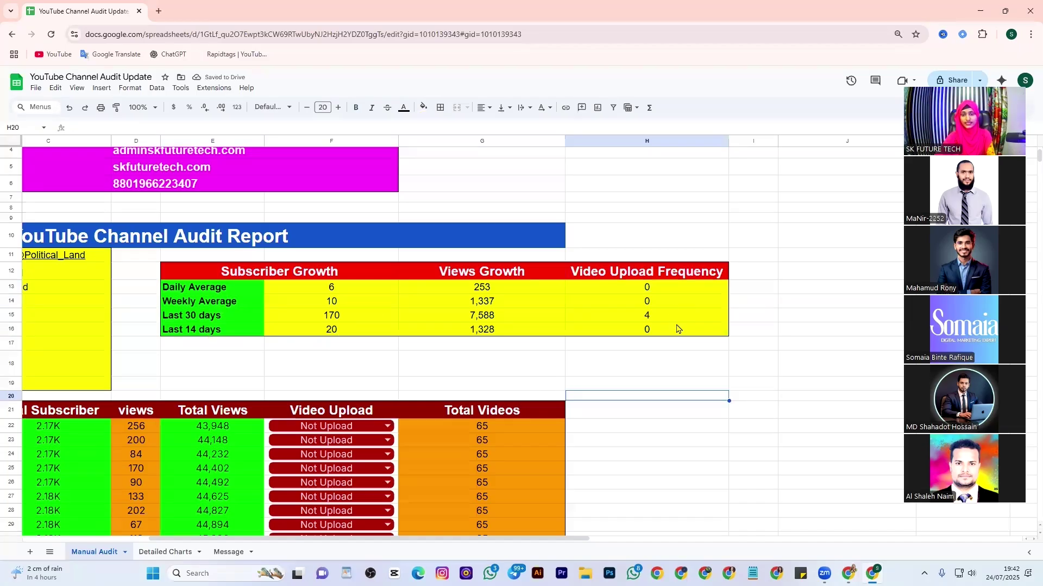
pyautogui.click(669, 320)
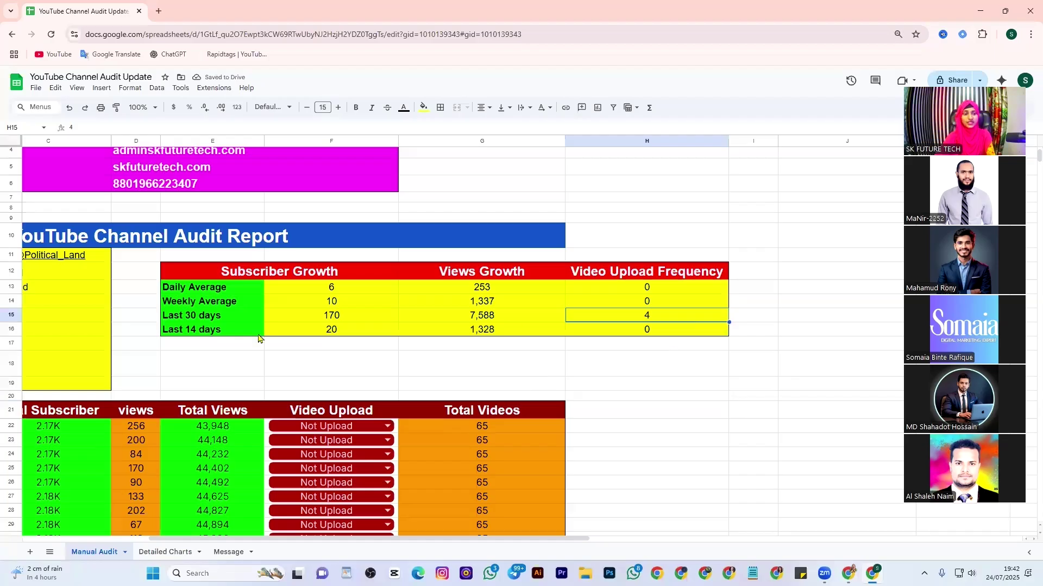
pyautogui.click(639, 332)
pyautogui.click(640, 384)
pyautogui.scroll(-2, 516, 402)
pyautogui.scroll(3, 519, 375)
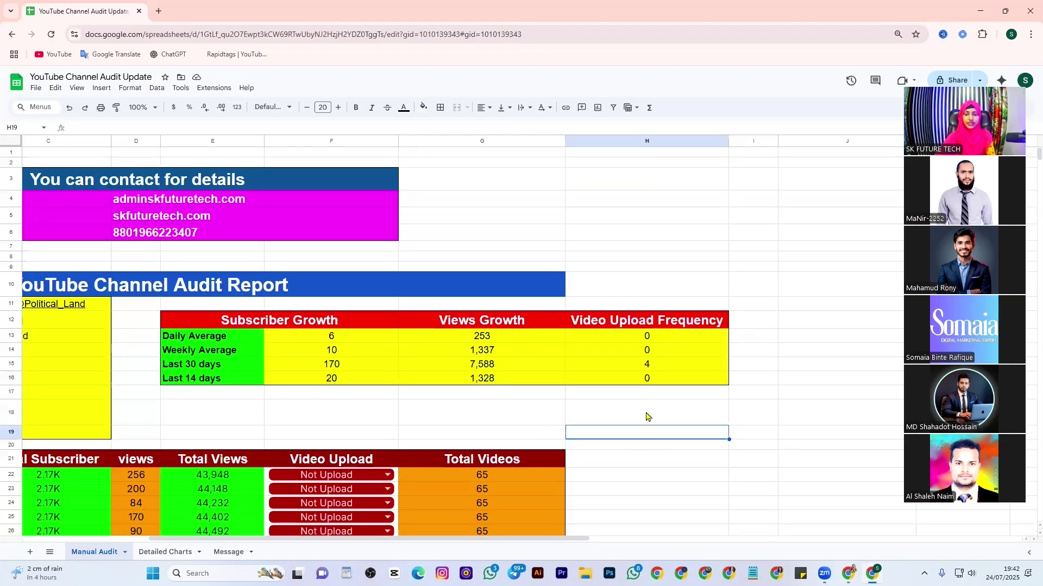
pyautogui.moveTo(713, 414); pyautogui.dragTo(41, 334)
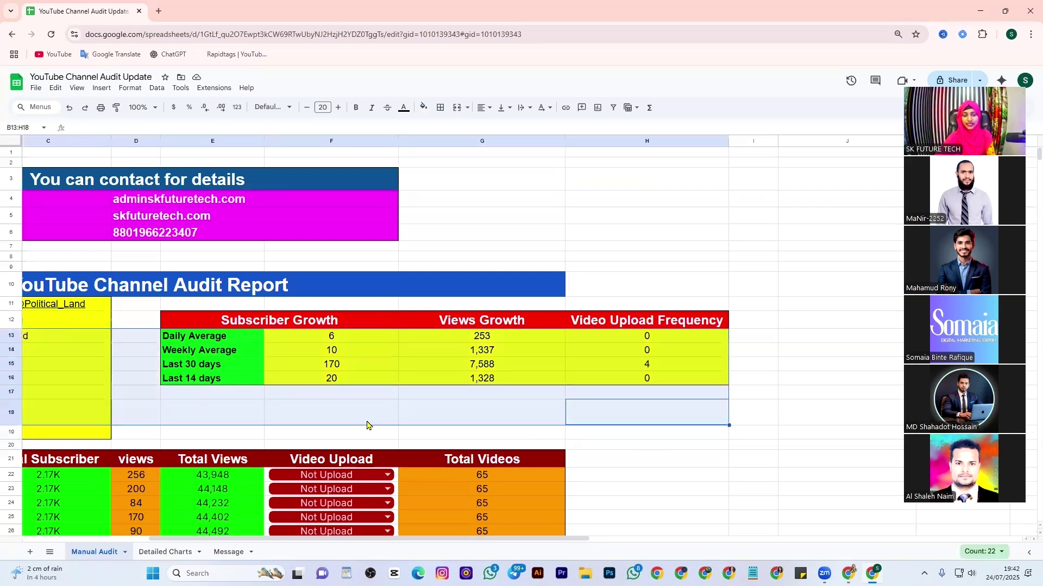
pyautogui.click(367, 421)
# - Examine the daily log of subscribers, views, video uploads and total videos from 2025-07-10 to 2025-07-23
pyautogui.moveTo(516, 539); pyautogui.dragTo(390, 539)
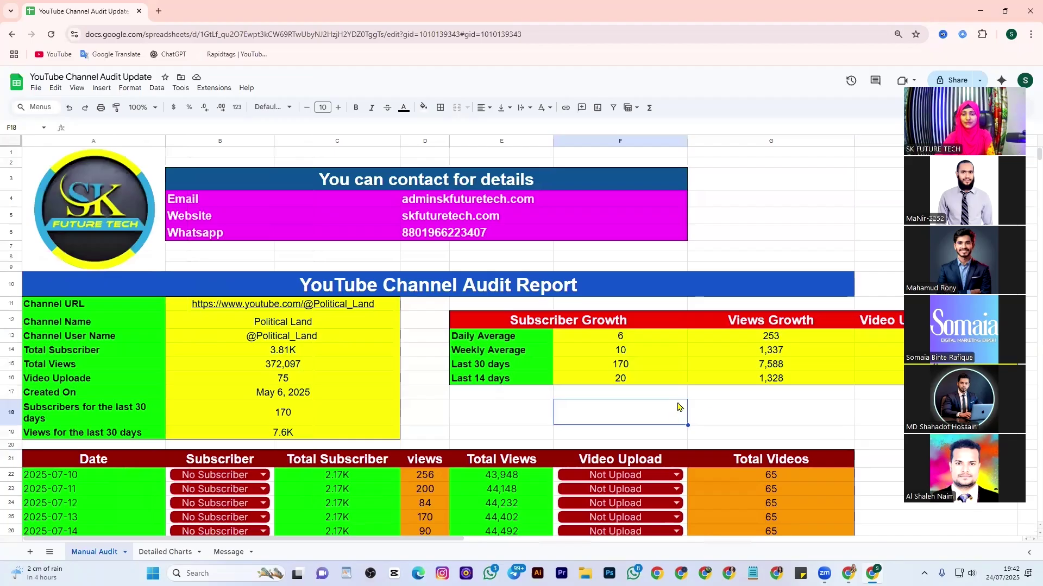
pyautogui.scroll(-2, 712, 413)
pyautogui.scroll(2, 850, 332)
pyautogui.scroll(-2, 589, 380)
pyautogui.scroll(-2, 588, 380)
pyautogui.click(92, 247)
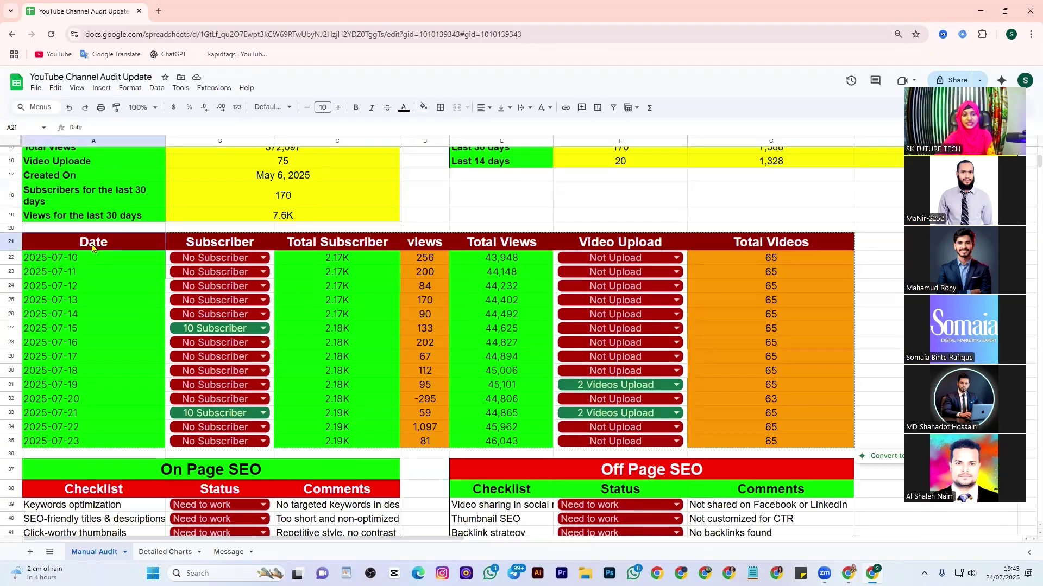
pyautogui.click(222, 249)
pyautogui.moveTo(124, 259); pyautogui.dragTo(108, 449)
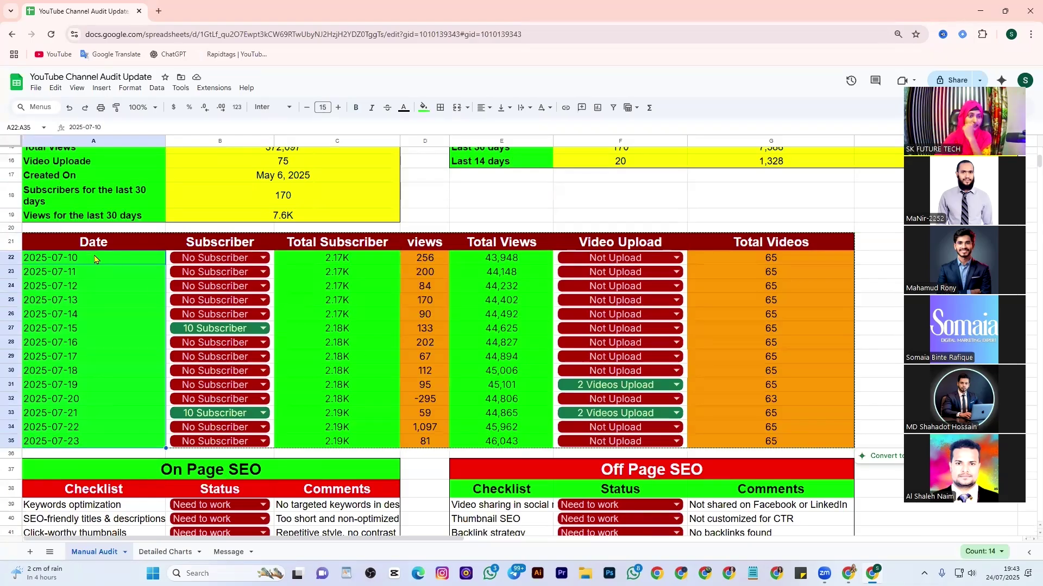
pyautogui.click(347, 263)
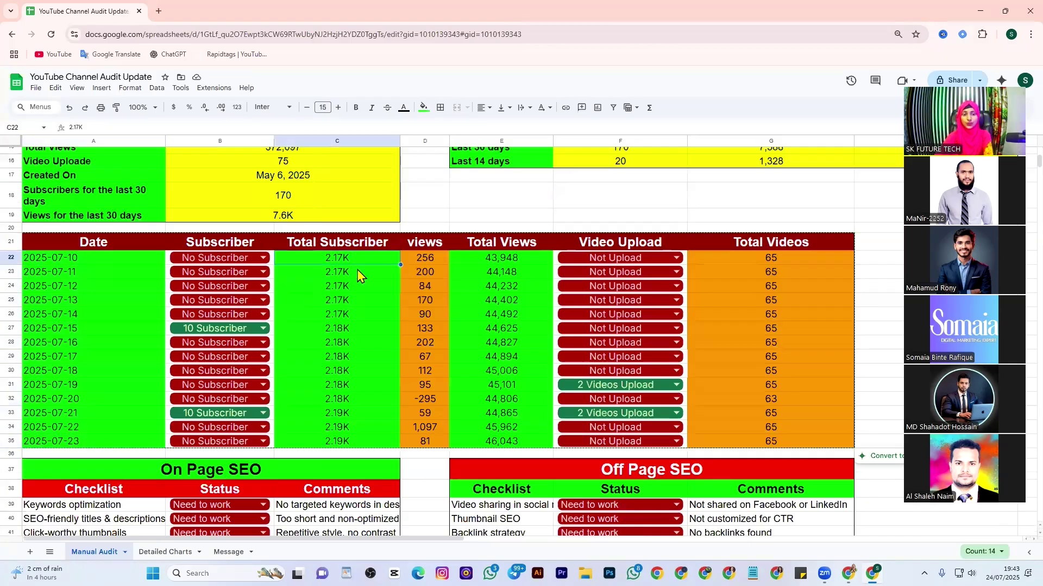
pyautogui.click(435, 261)
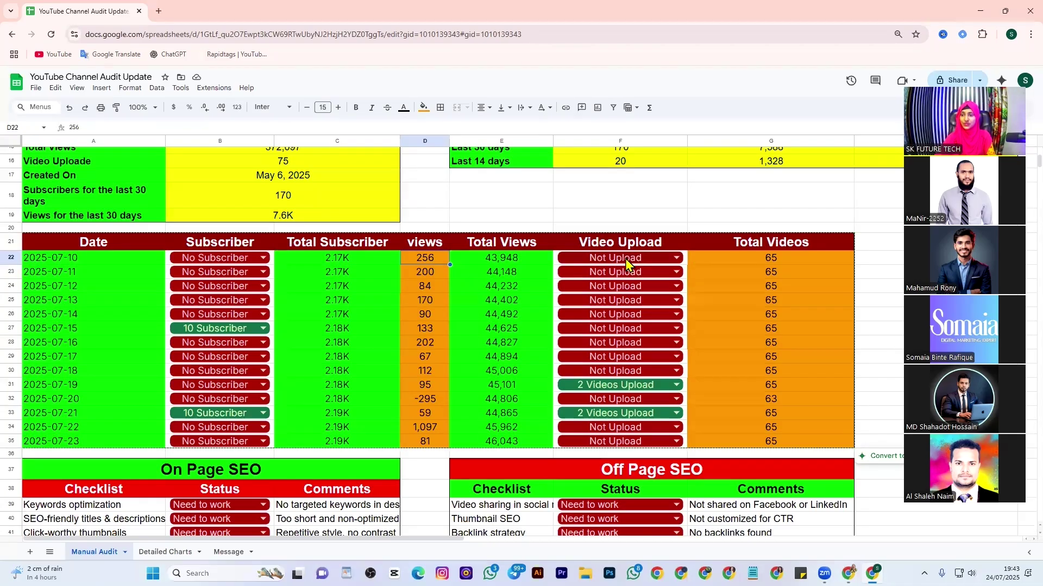
pyautogui.click(667, 260)
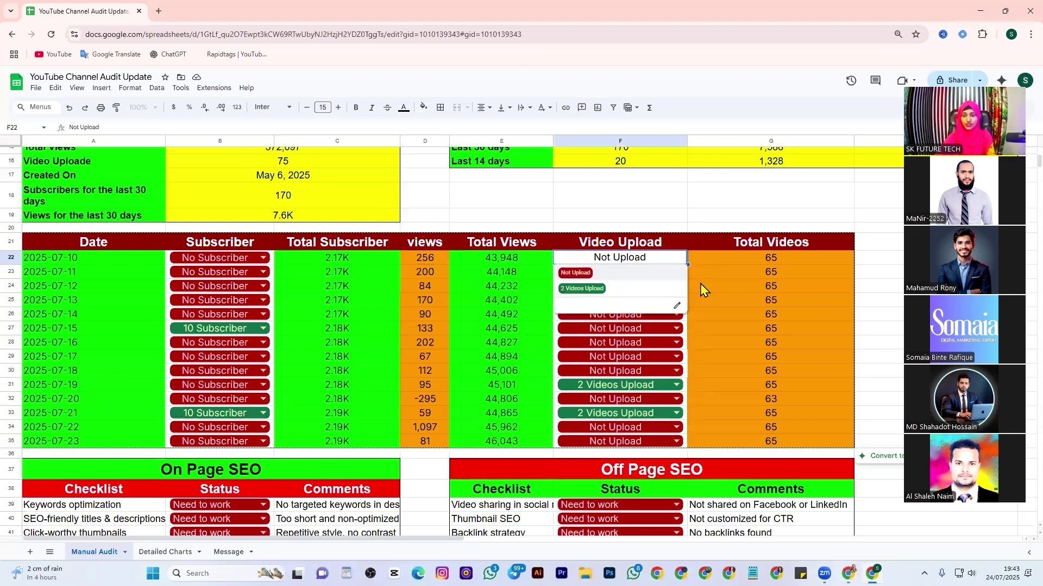
pyautogui.click(722, 286)
pyautogui.click(730, 262)
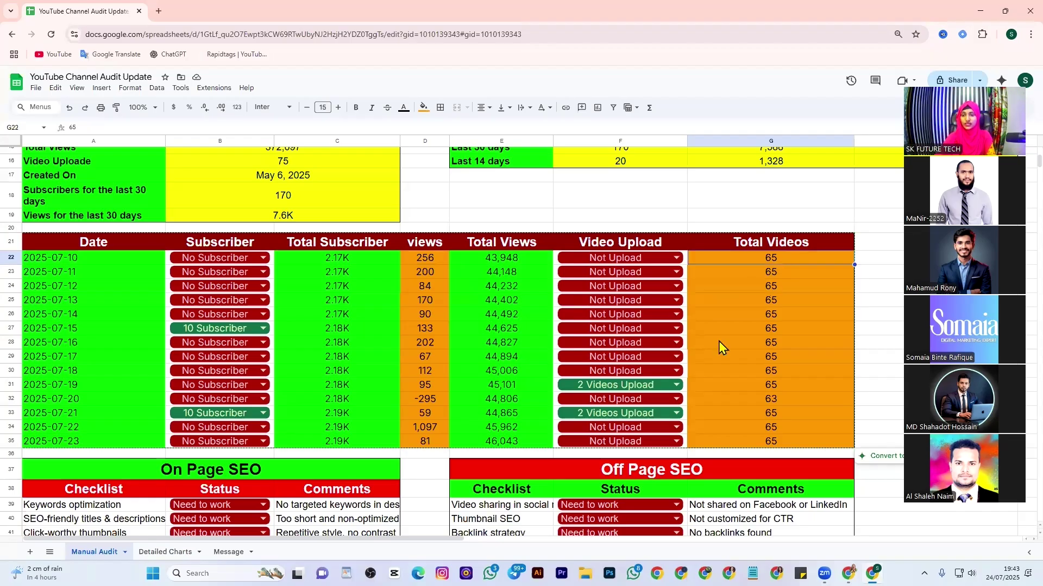
pyautogui.scroll(-5, 767, 399)
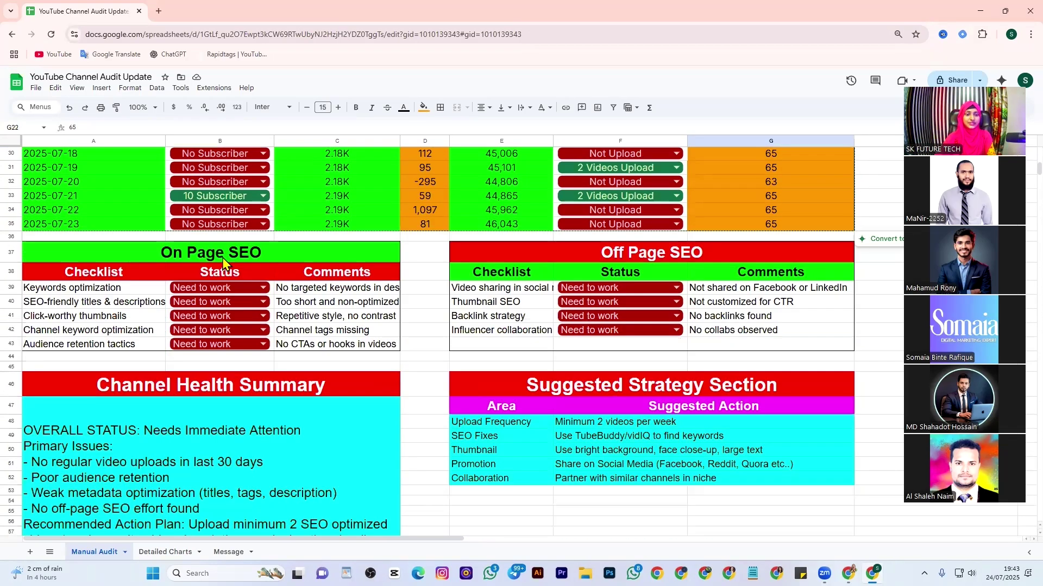